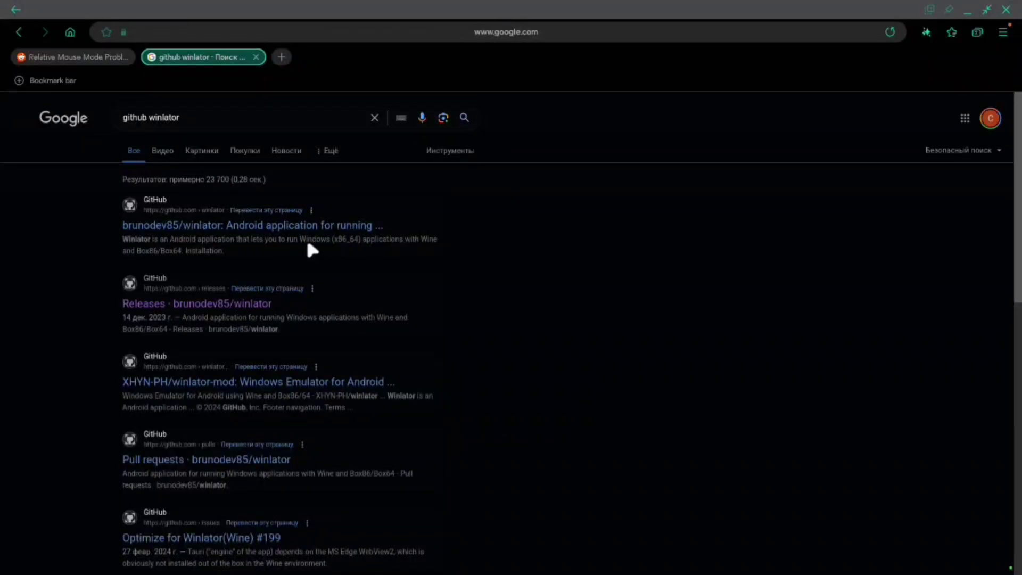
- Open the GitHub Winlator 6.0 release page and inspect the Winlator_6.0.apk asset link
click(192, 303)
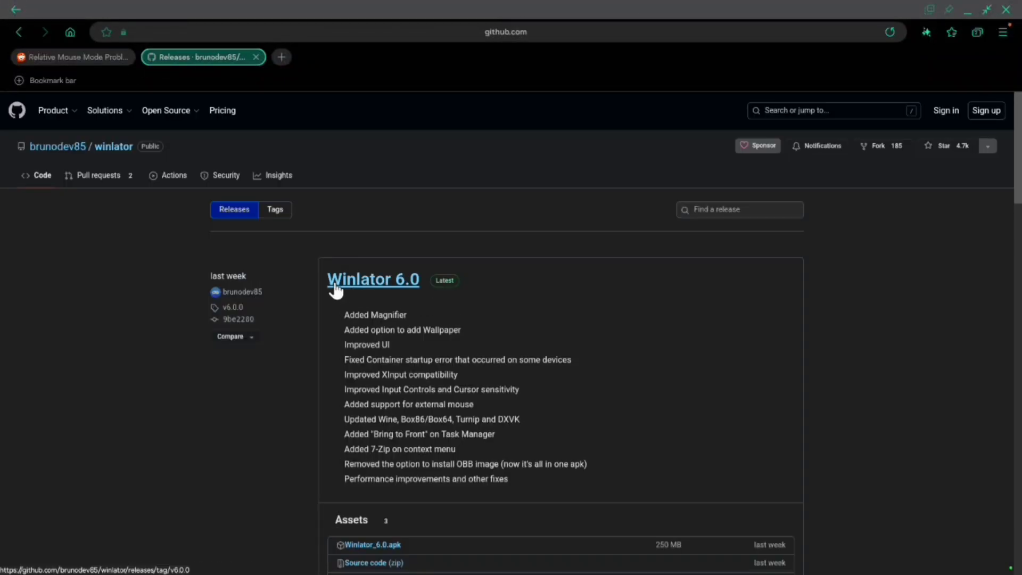
drag(329, 281, 420, 281)
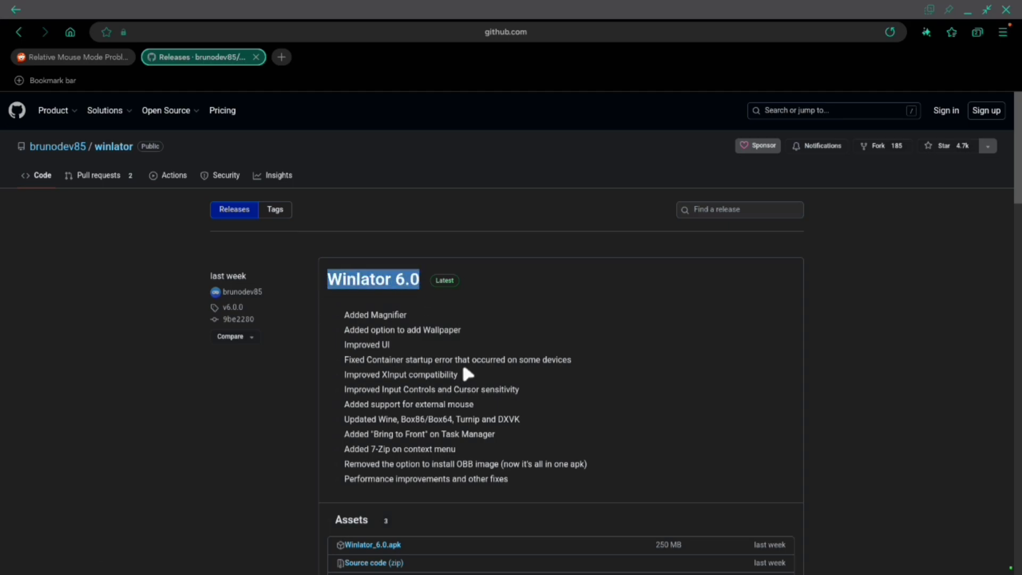
scroll(462, 363, down, 2)
right_click(386, 412)
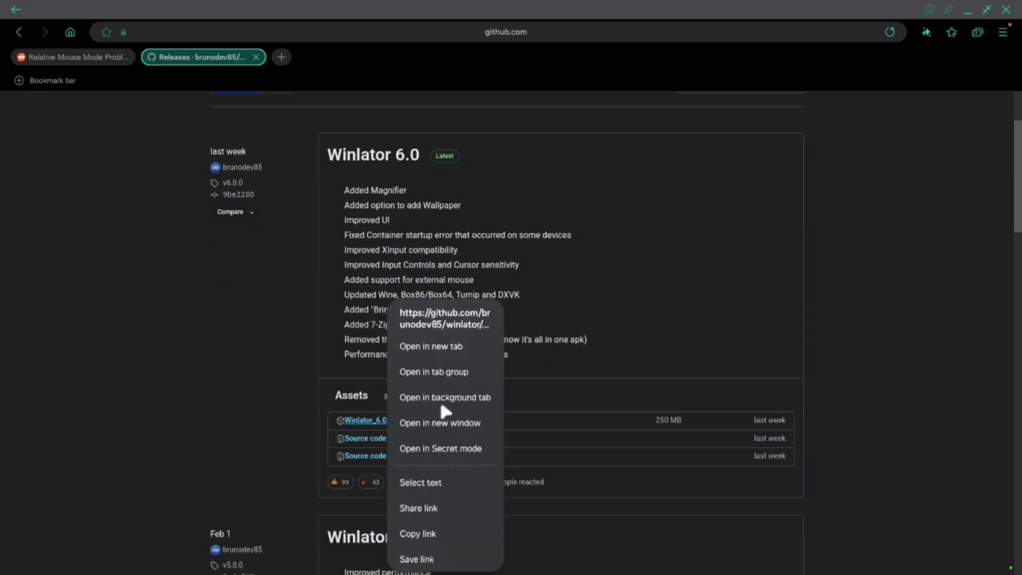
key(Escape)
- Locate Winlator_6.0.apk in My Files Downloads, then close My Files
click(966, 10)
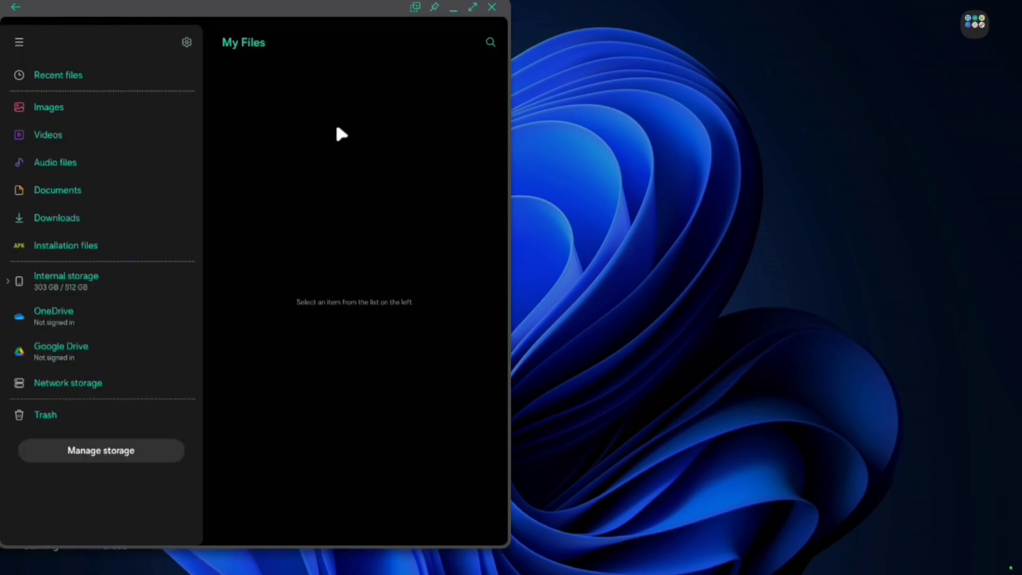
click(57, 217)
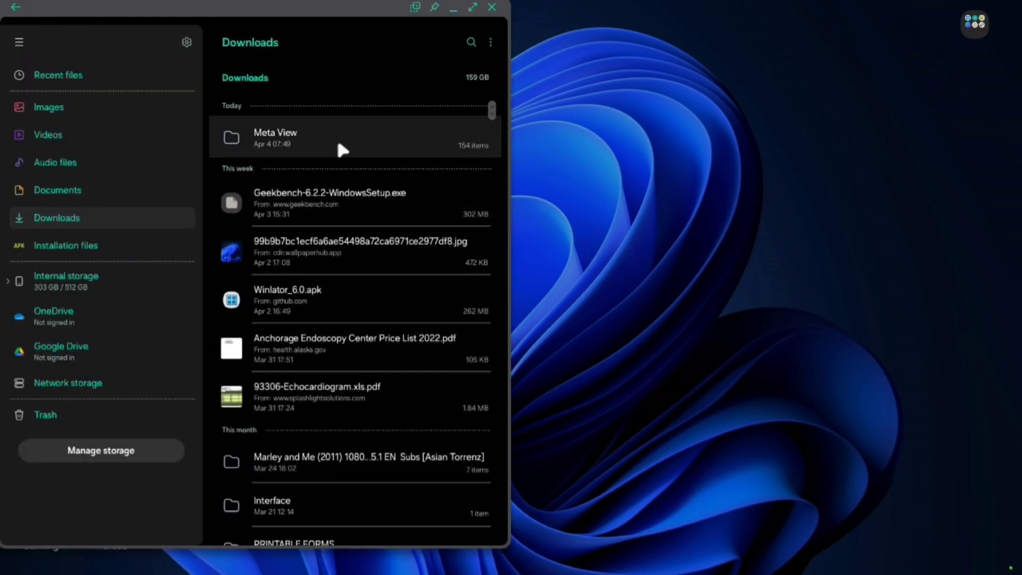
scroll(277, 312, down, 1)
right_click(300, 267)
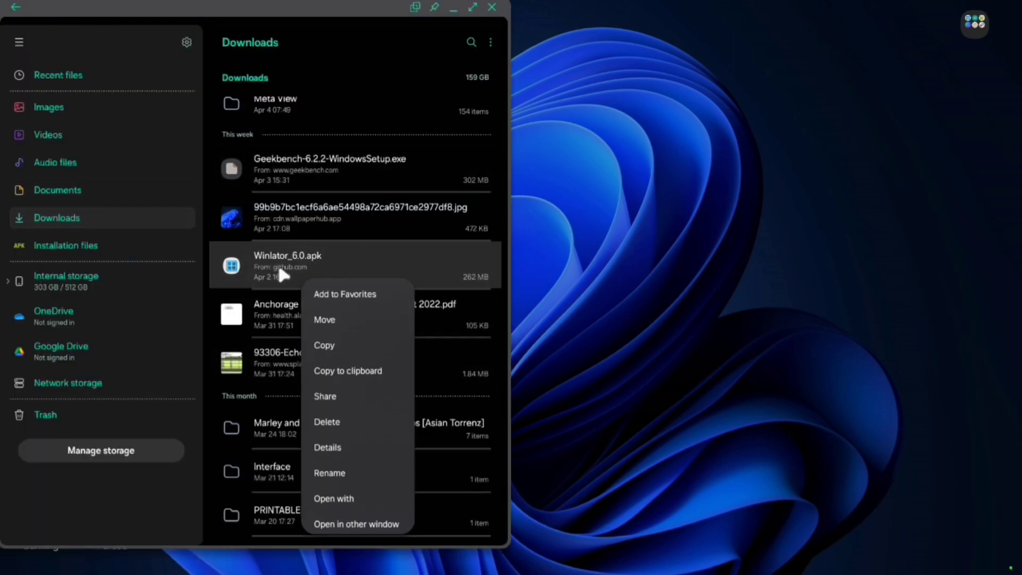
click(276, 274)
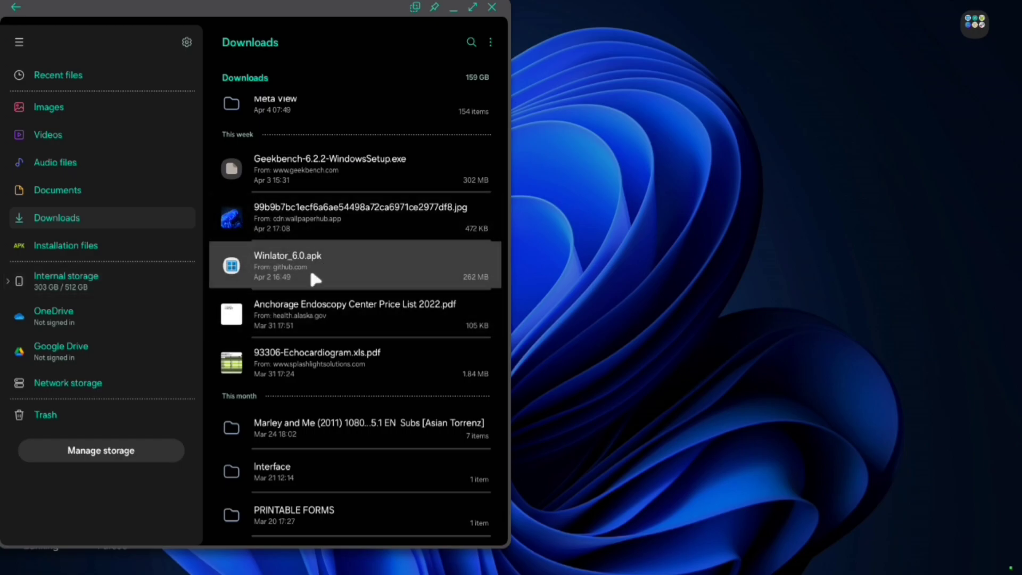
click(493, 7)
- Launch Winlator and start a new container with 800x600 screen and DXVK wrapper
click(975, 21)
click(644, 126)
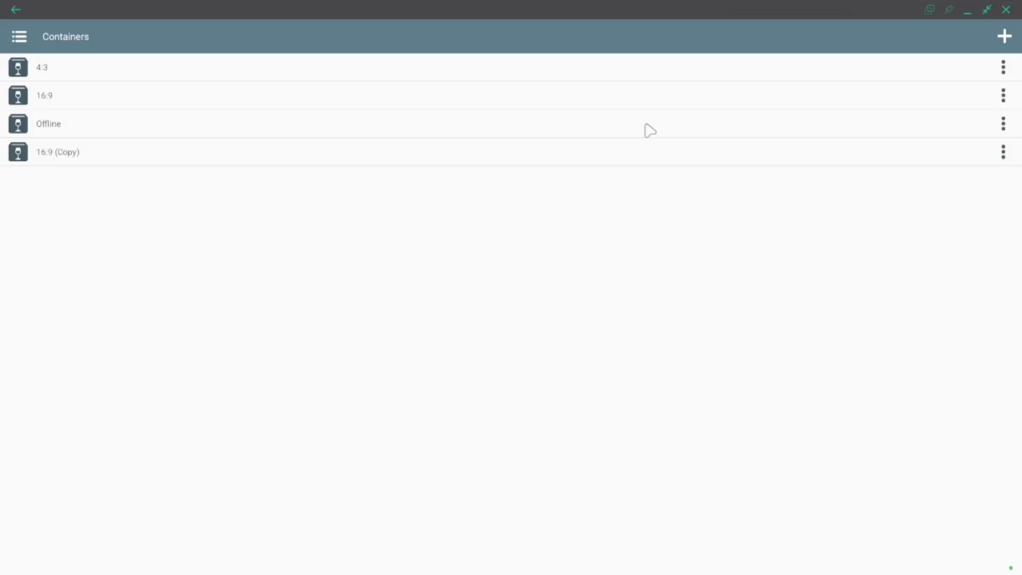
click(1005, 36)
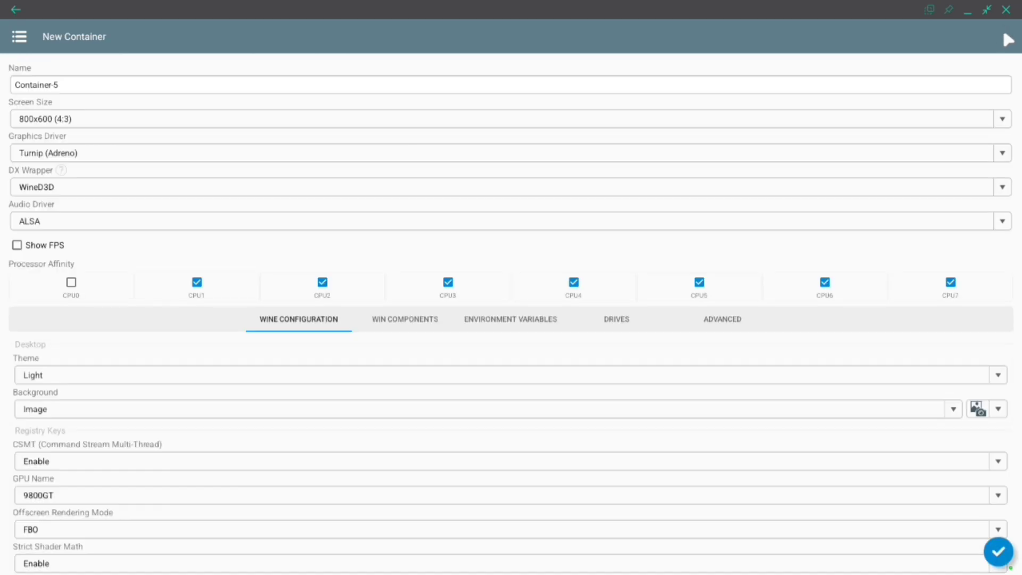
click(139, 119)
click(199, 480)
click(167, 152)
click(163, 187)
click(128, 215)
scroll(143, 320, down, 2)
- Set the container's desktop theme to Dark, leaving the background image unchanged
click(128, 303)
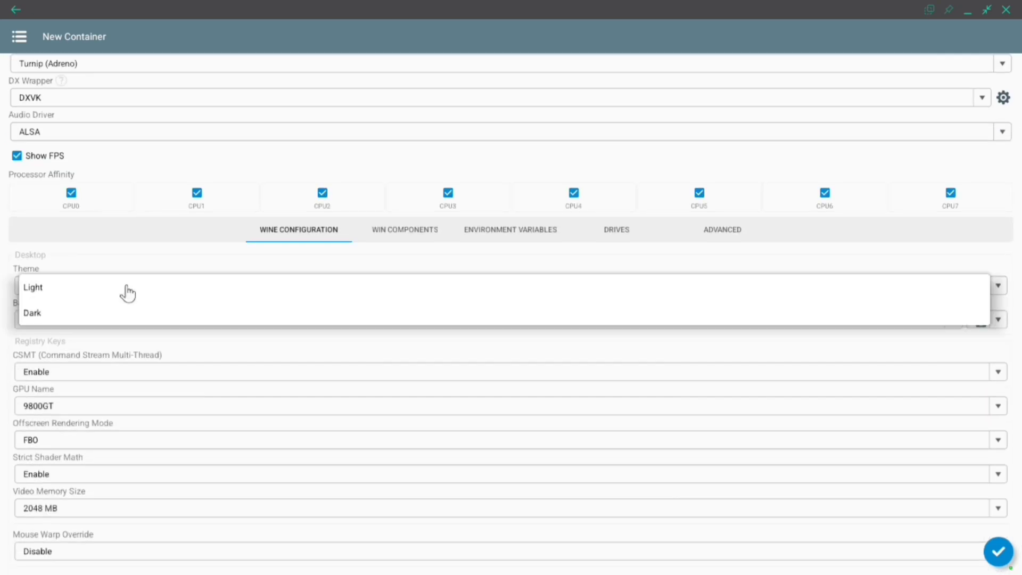
click(120, 320)
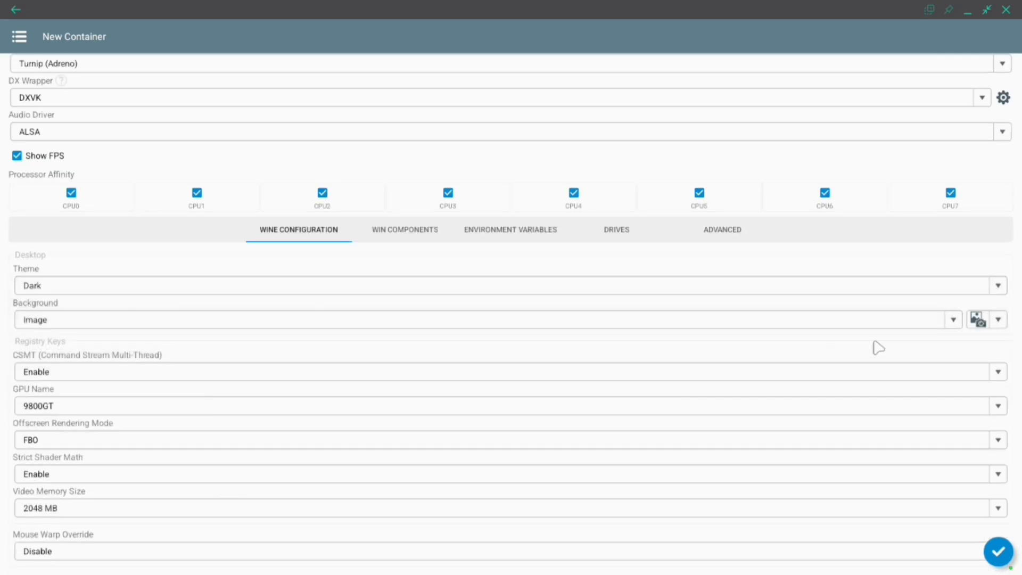
click(978, 319)
click(527, 379)
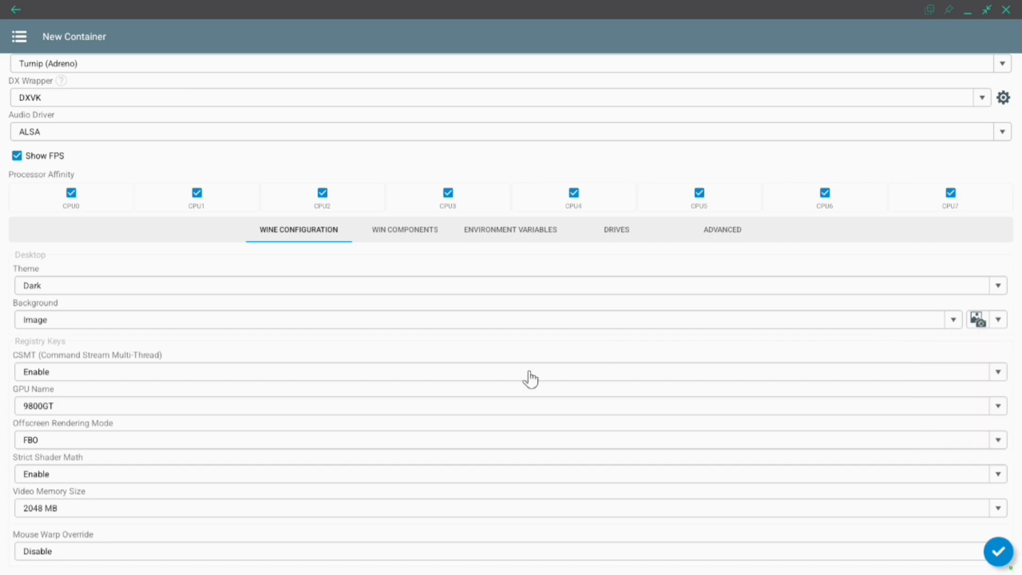
- Set GPU to GTX 1070, FBO rendering, 4096 MB video memory, mouse warp Force
click(148, 405)
click(136, 358)
click(120, 440)
click(116, 471)
click(106, 508)
click(78, 475)
click(91, 551)
click(116, 520)
- Choose the Performance Box86 preset under Advanced and create Container-5
click(404, 230)
click(510, 319)
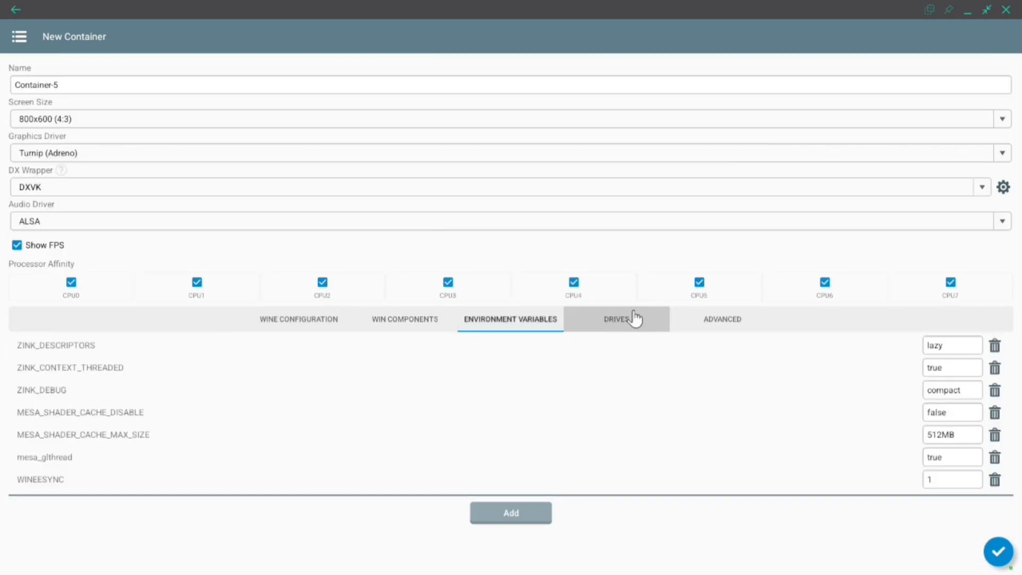
click(635, 318)
click(723, 319)
click(224, 376)
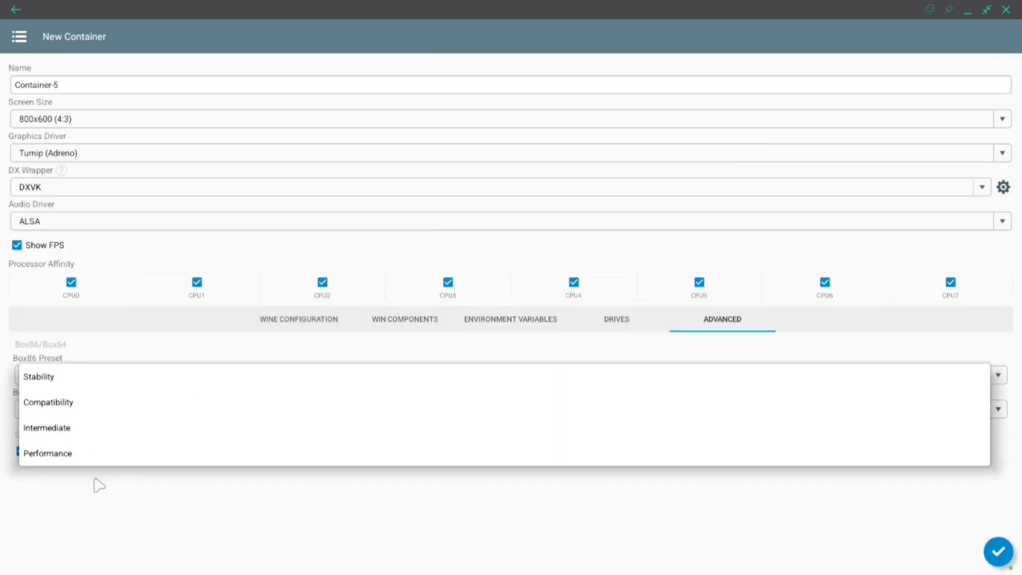
click(48, 452)
click(998, 552)
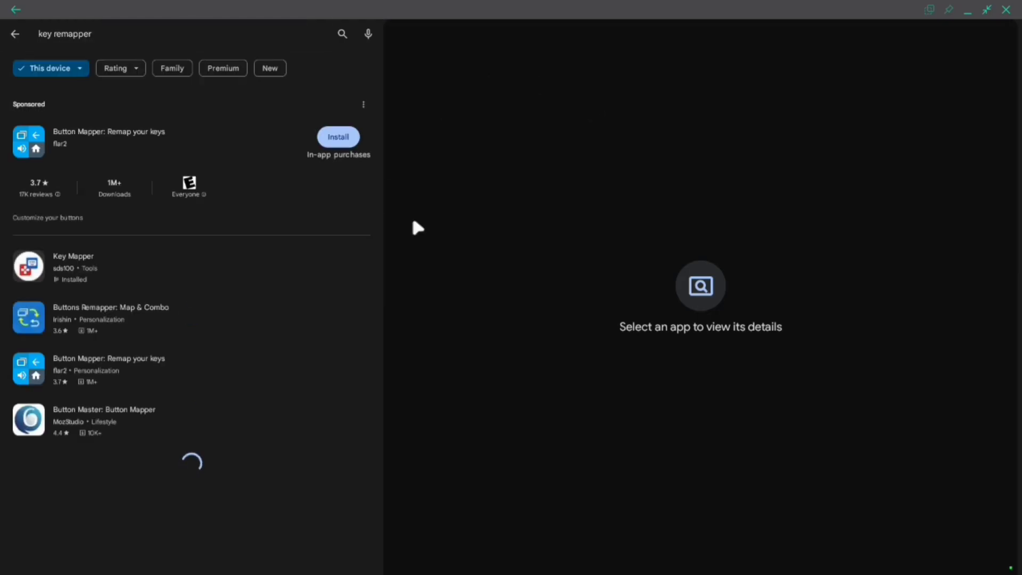
- View the installed Key Mapper's Play Store details, then shrink the store window
click(109, 272)
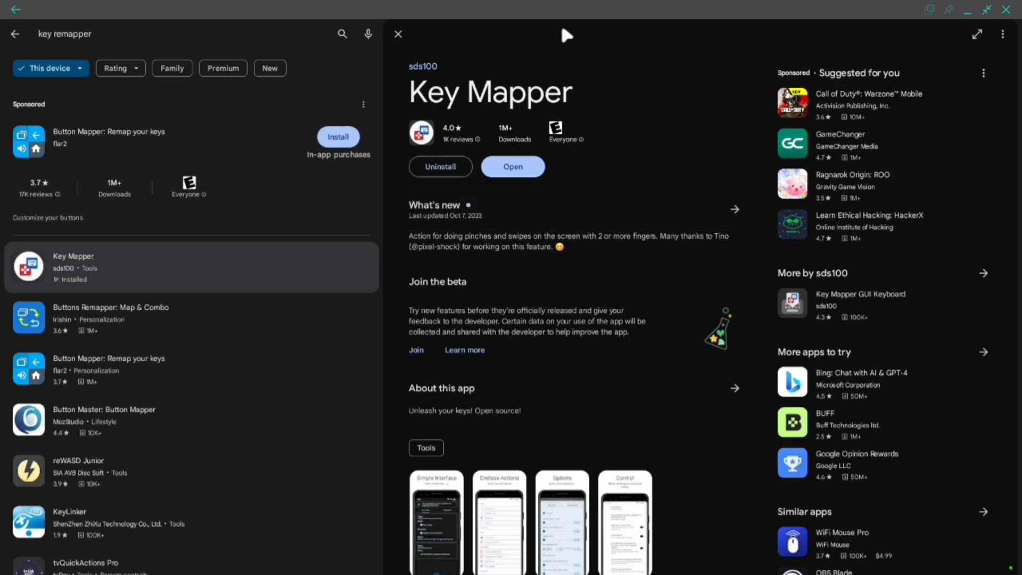
double_click(579, 23)
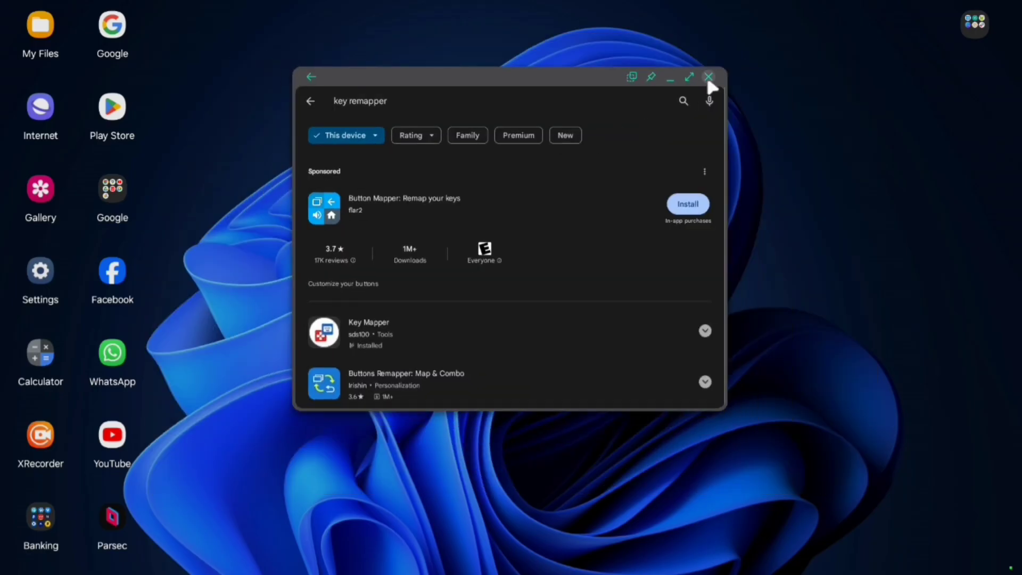
- Close the Play Store and open Key Mapper full screen
click(708, 76)
click(974, 21)
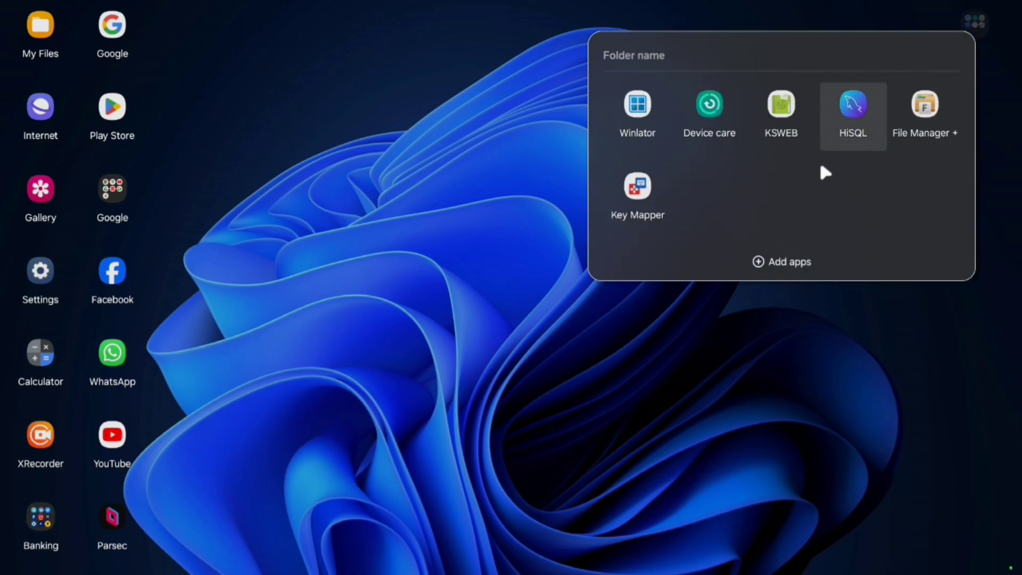
click(637, 191)
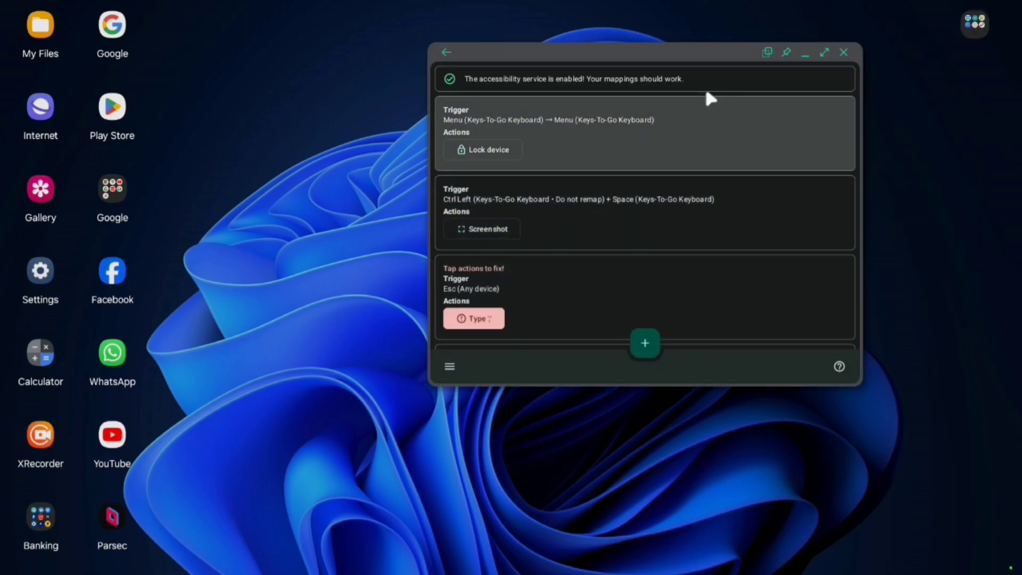
click(824, 52)
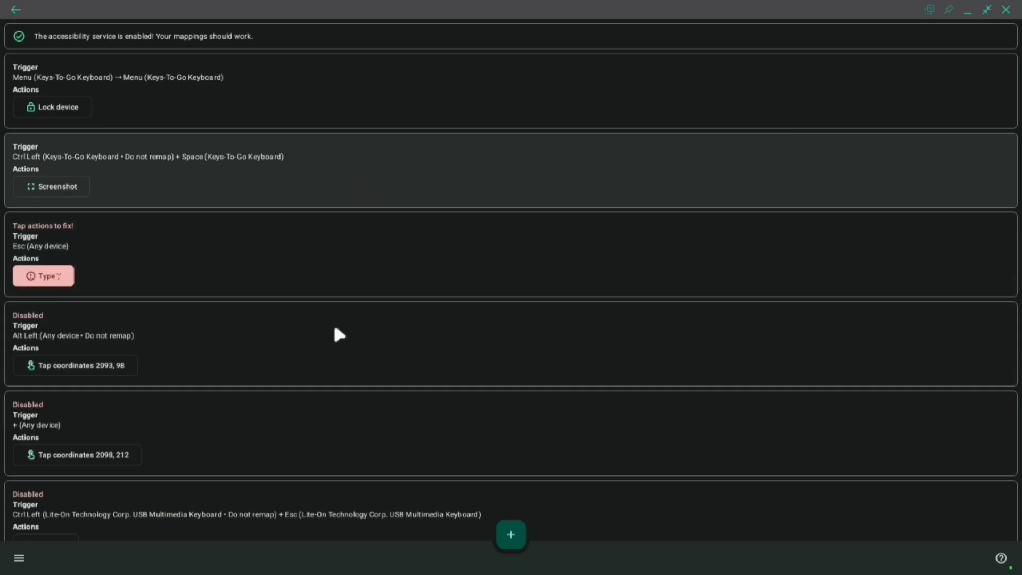
scroll(237, 279, down, 1)
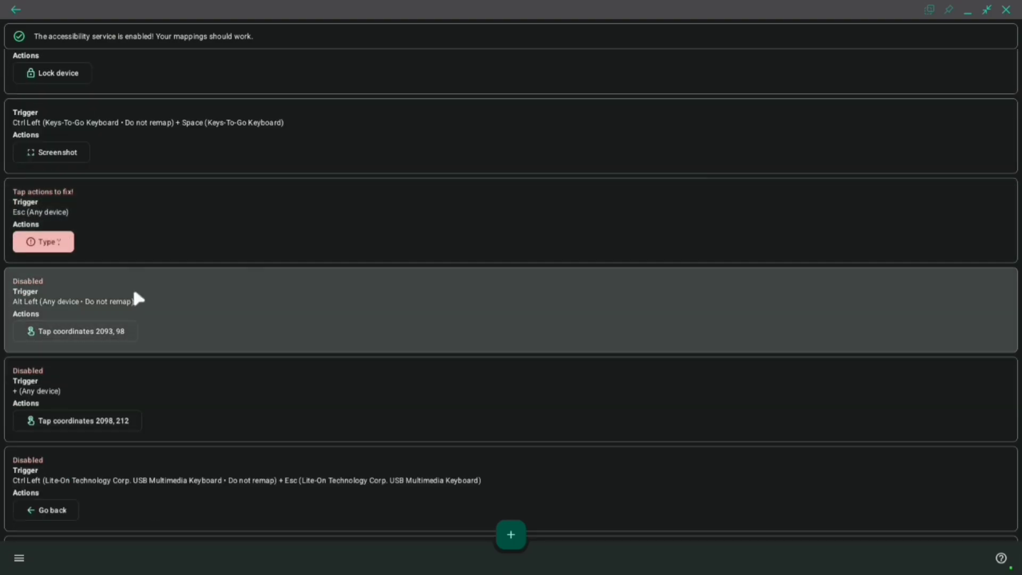
scroll(132, 285, down, 1)
scroll(189, 291, down, 2)
scroll(189, 290, down, 2)
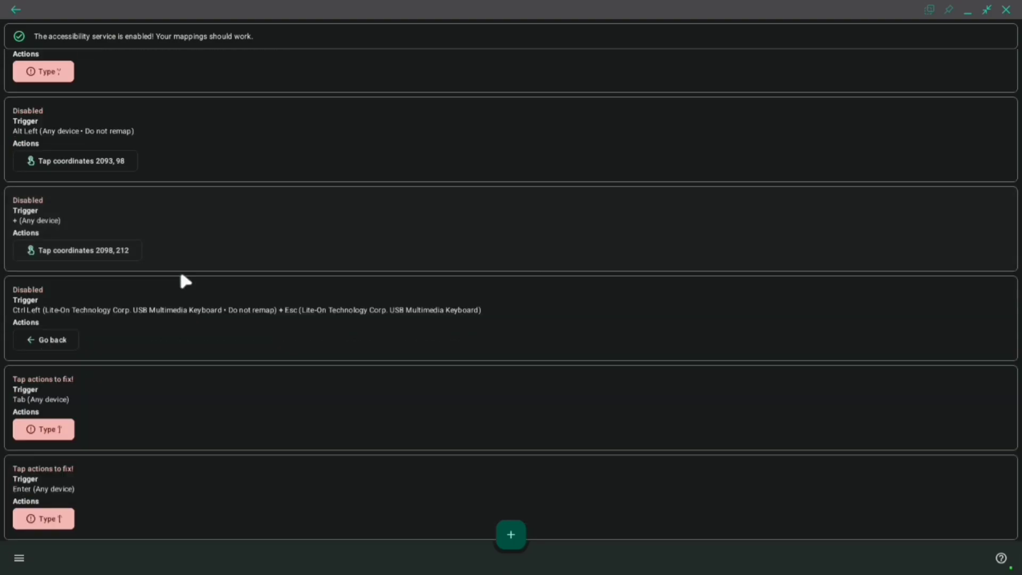
scroll(180, 270, down, 1)
- Fix the Tab and Enter Type actions using Key Mapper's Basic Input Method
click(44, 340)
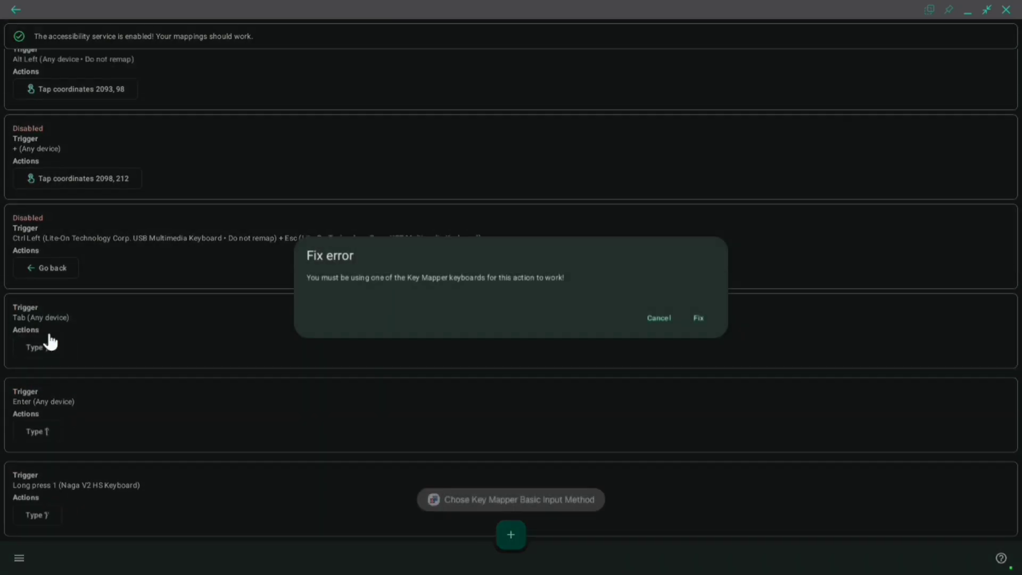
click(698, 312)
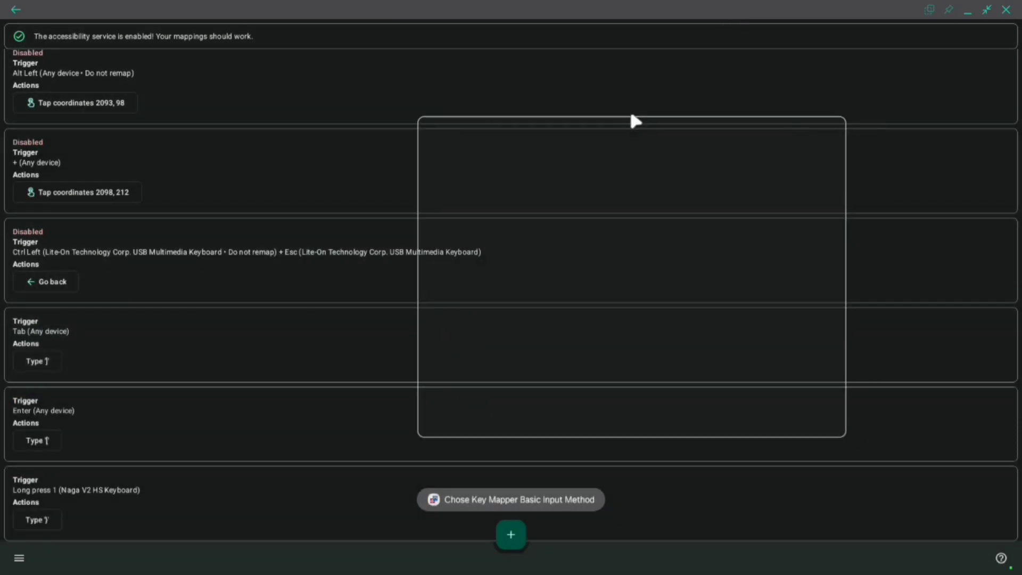
double_click(726, 8)
- Close Key Mapper and open Winlator with its Containers window maximized
click(791, 95)
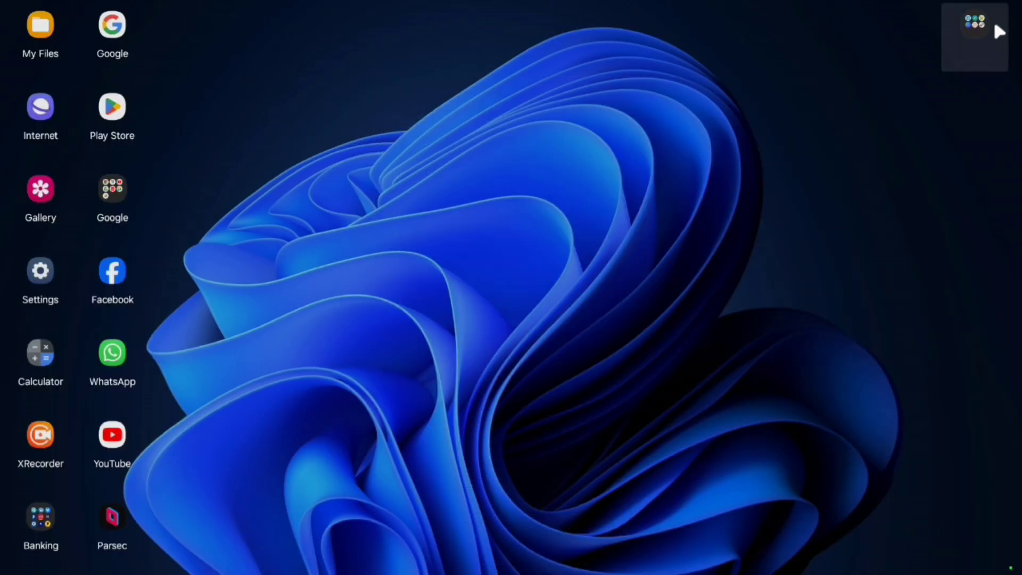
click(975, 22)
click(658, 108)
click(693, 33)
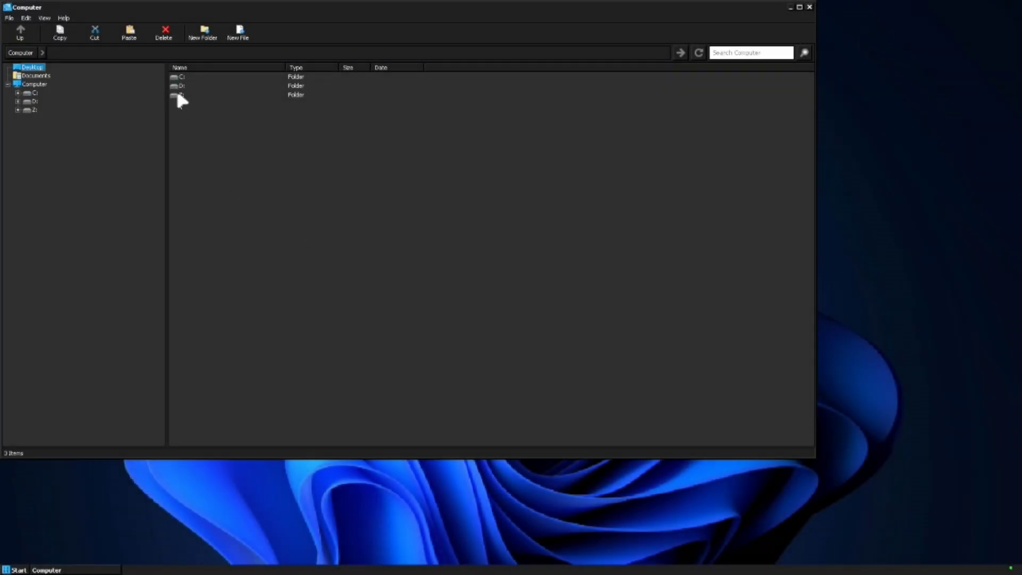
- Browse in the file manager from drive D: into mop, then Crack
double_click(182, 85)
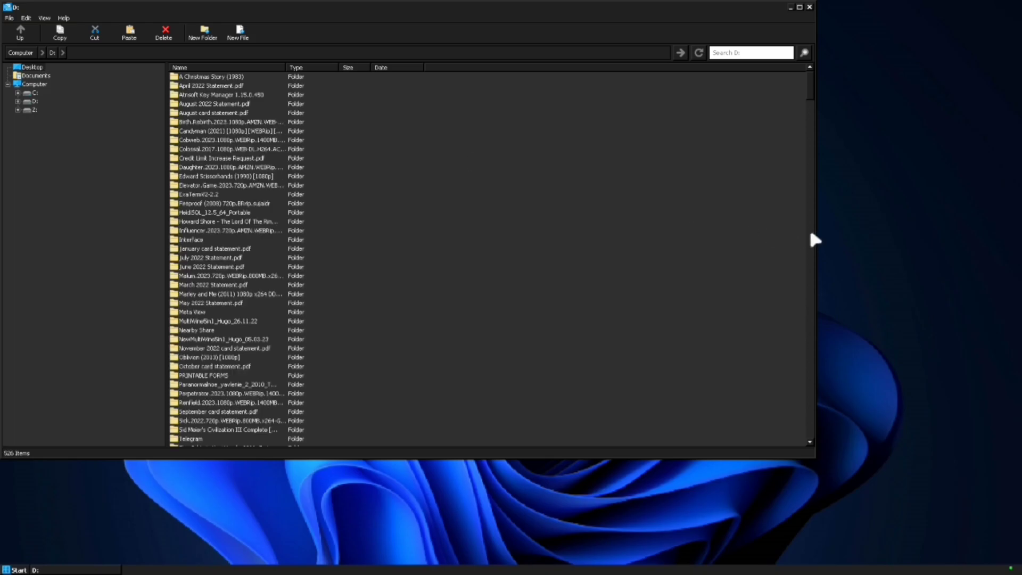
key(End)
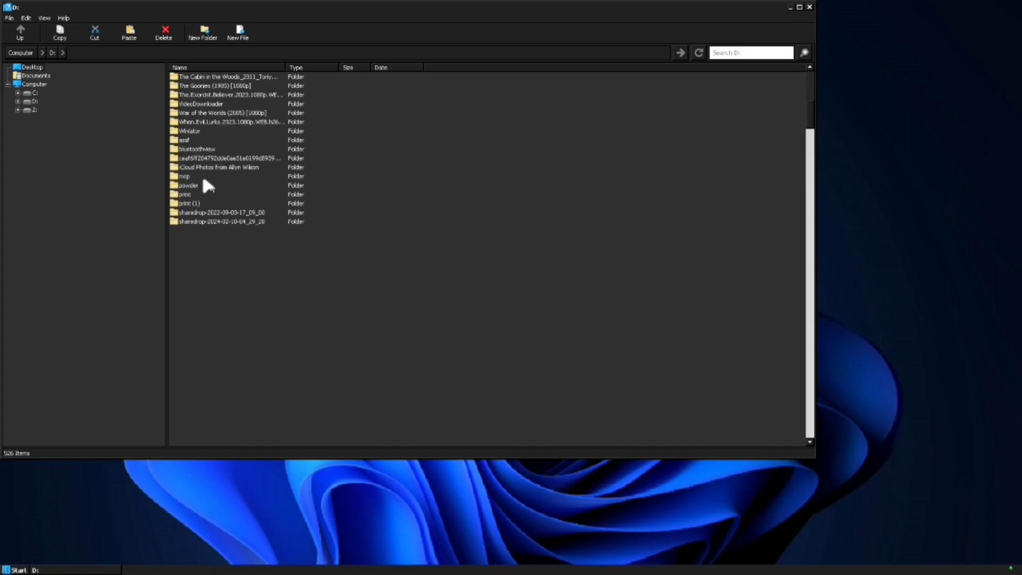
right_click(182, 176)
click(196, 184)
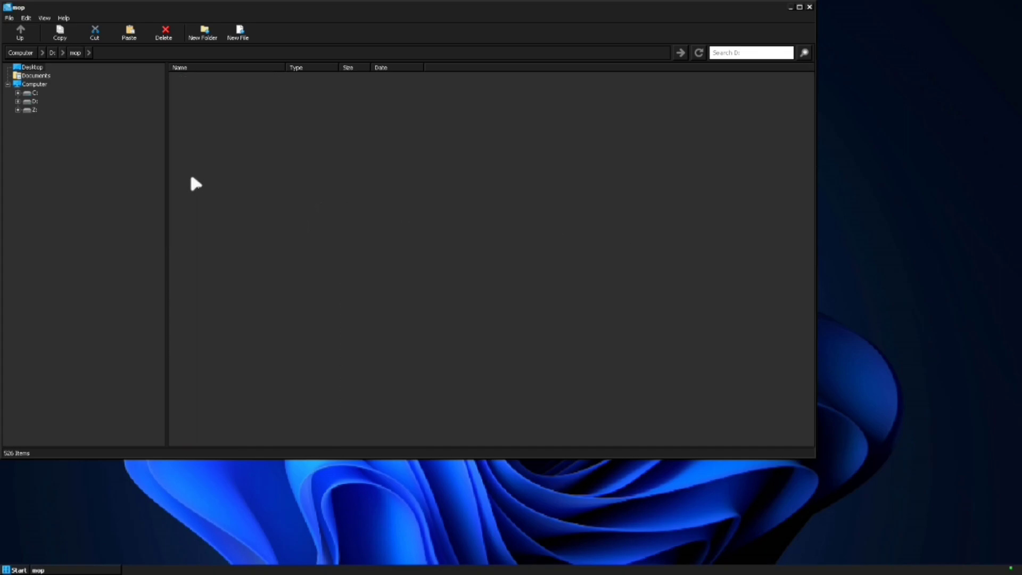
double_click(192, 77)
- Run keymanager.exe, check its About box (version 1.15 build 460), then close it
click(201, 85)
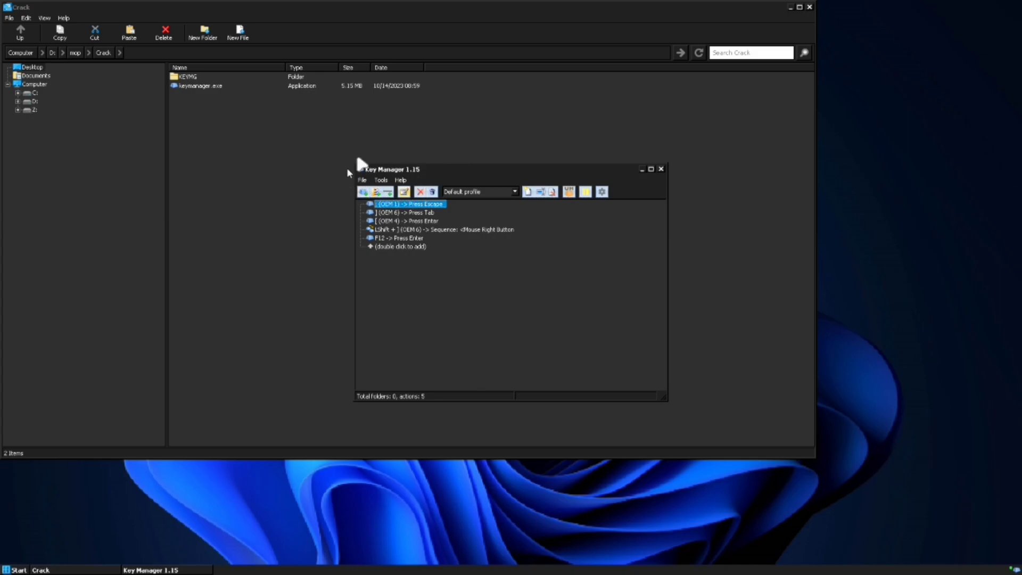
click(362, 180)
click(428, 266)
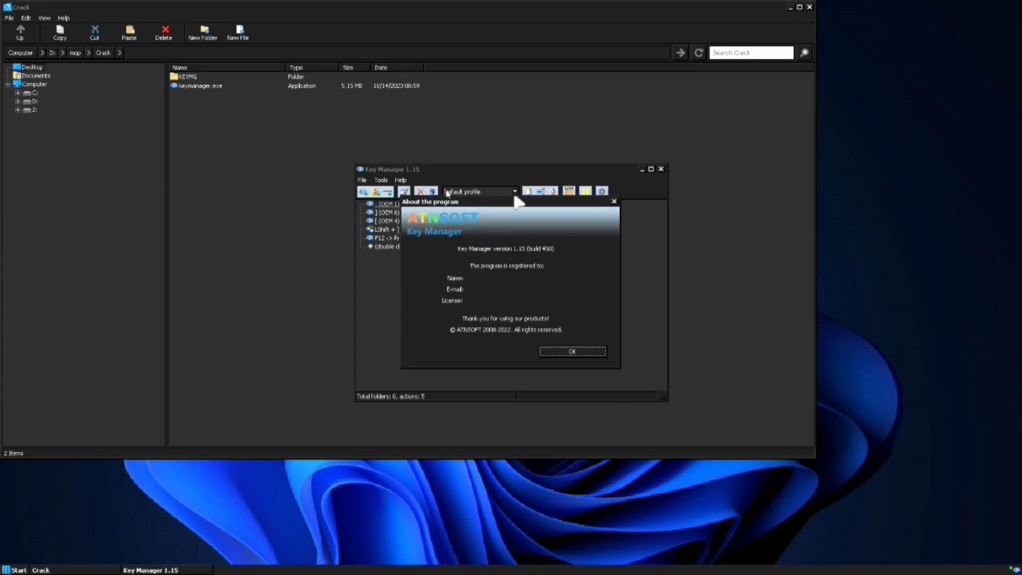
click(573, 351)
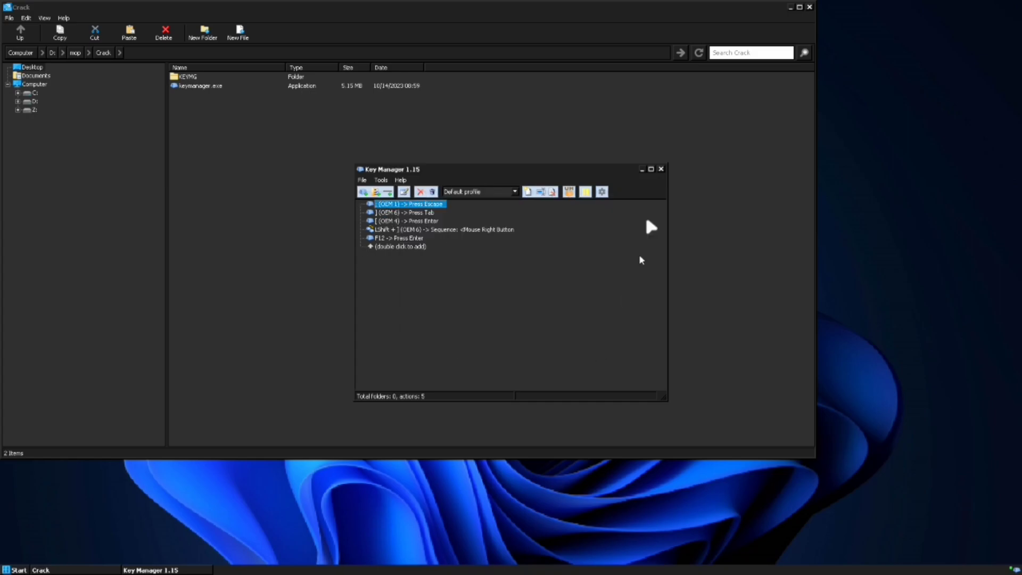
click(660, 168)
- Run Wow.exe from mop's Mists of Pandaria 5.4.8 folder and minimize the file manager
click(75, 52)
click(220, 88)
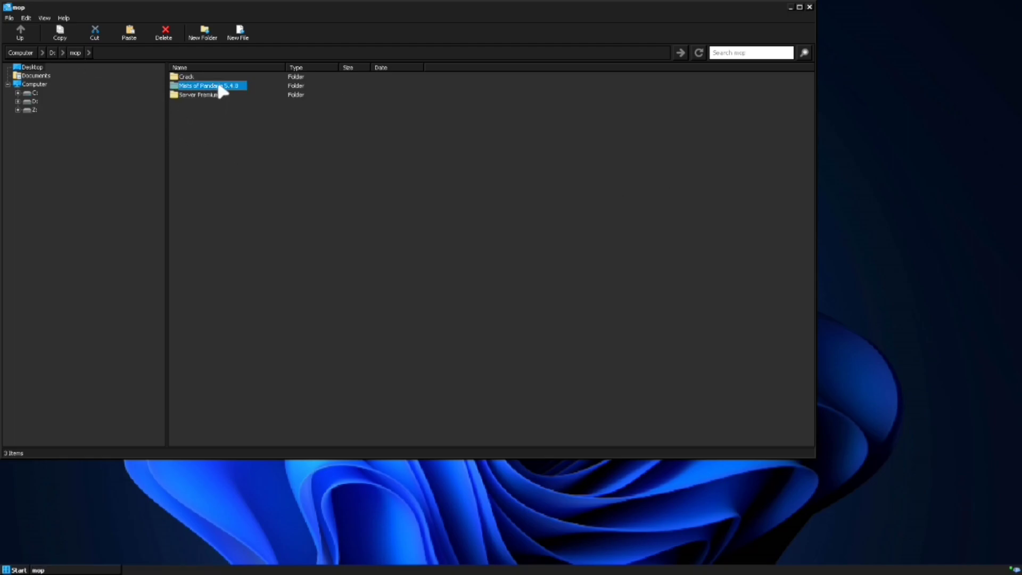
double_click(221, 87)
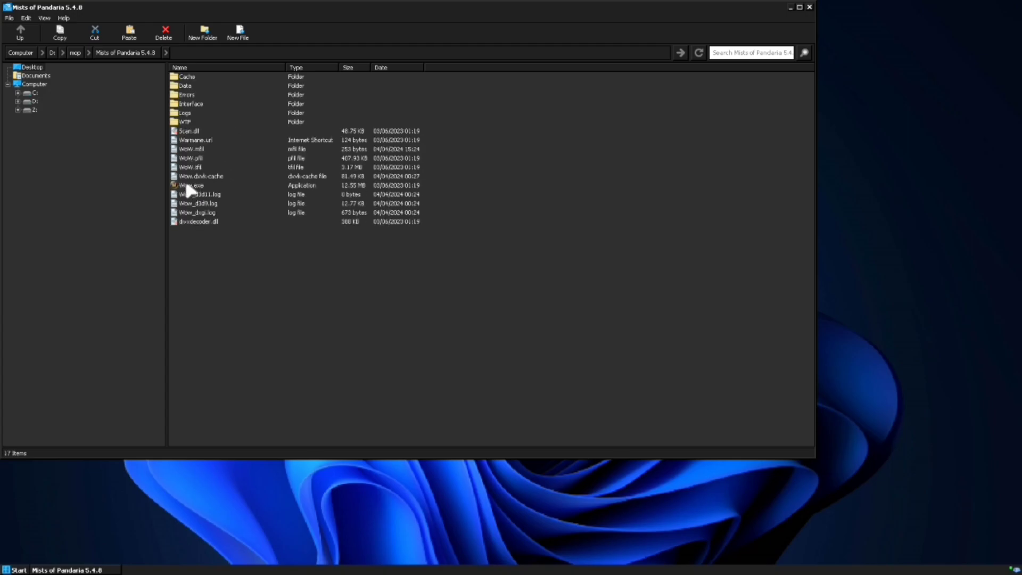
right_click(192, 184)
key(Escape)
click(309, 277)
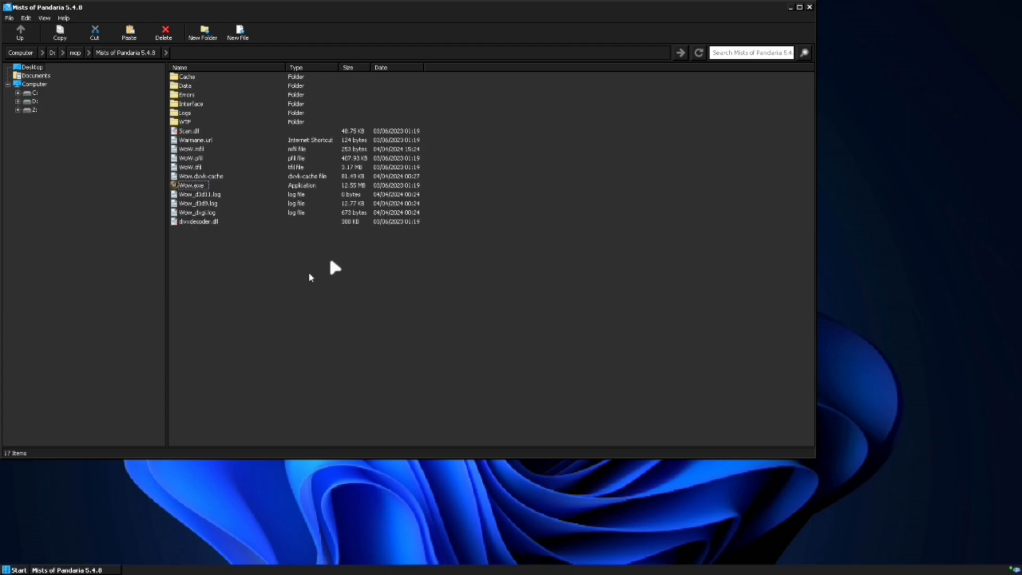
click(789, 7)
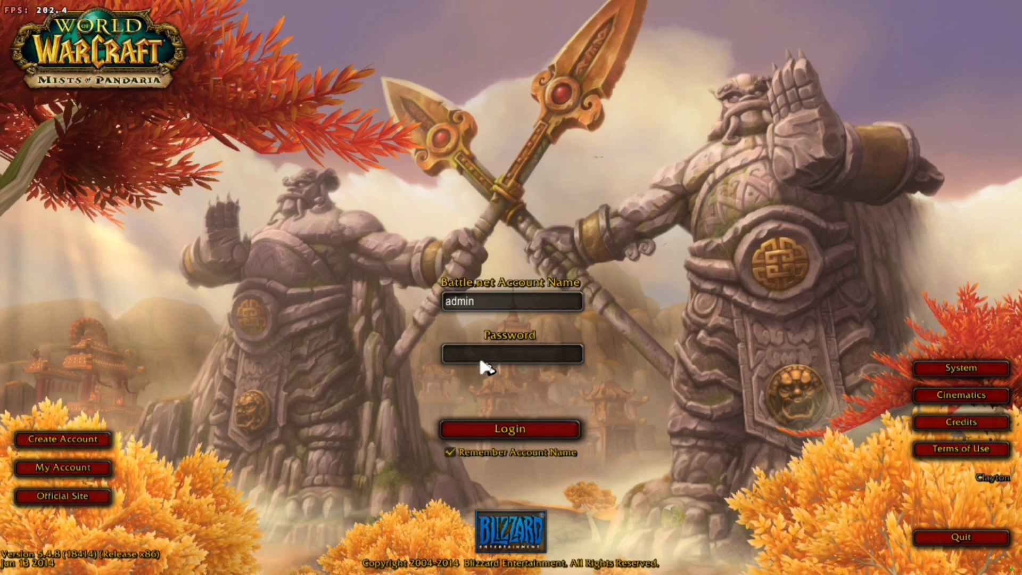
- Log in with the password, rotate Athuri at character select, and open Winlator's menu
click(488, 358)
key(Return)
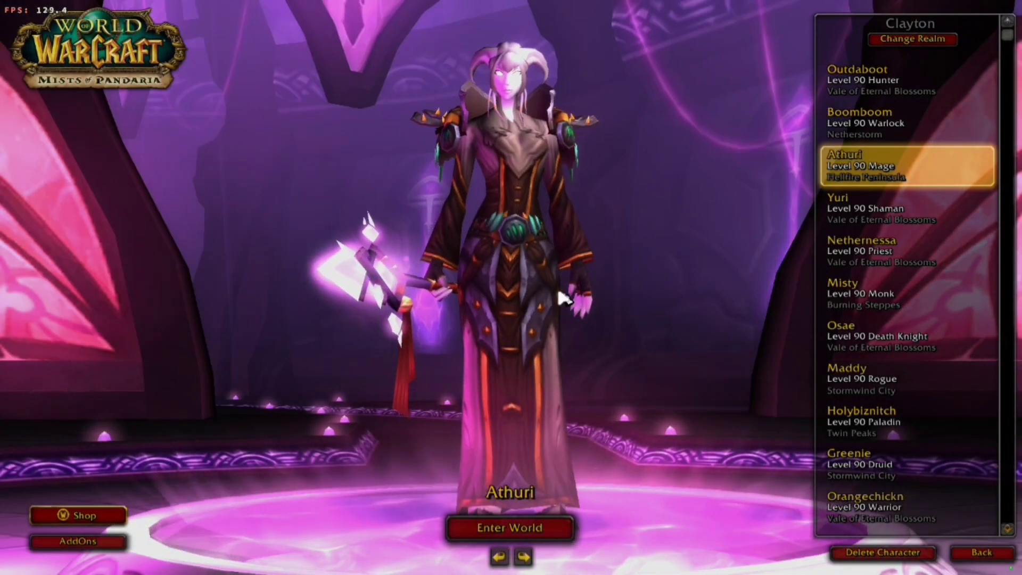
drag(563, 299, 589, 335)
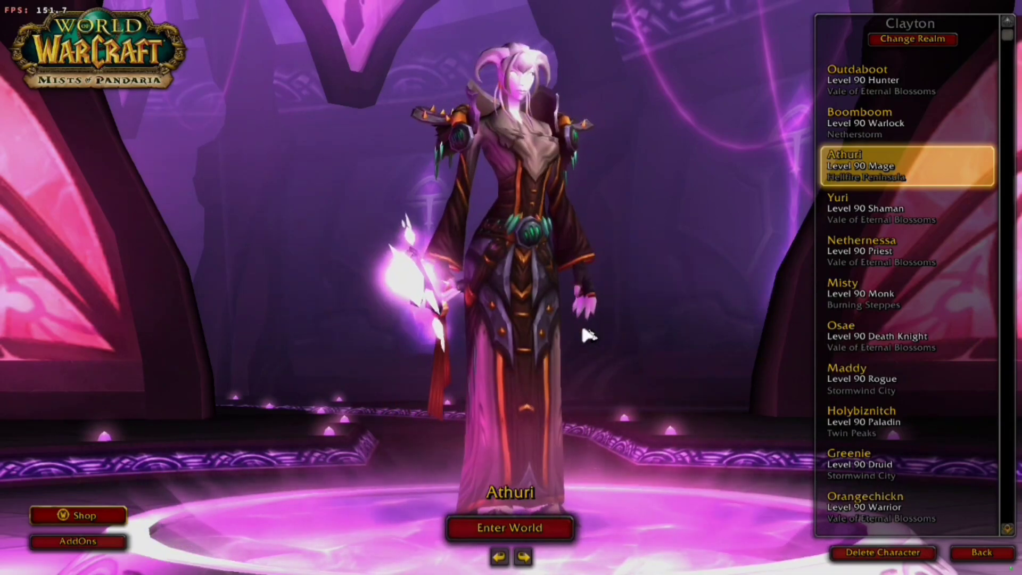
key(Escape)
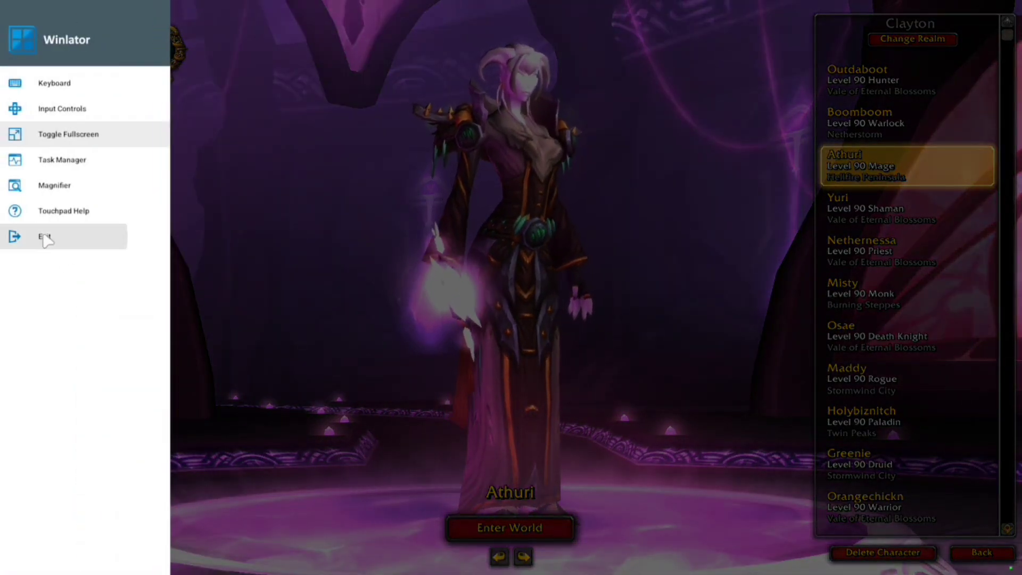